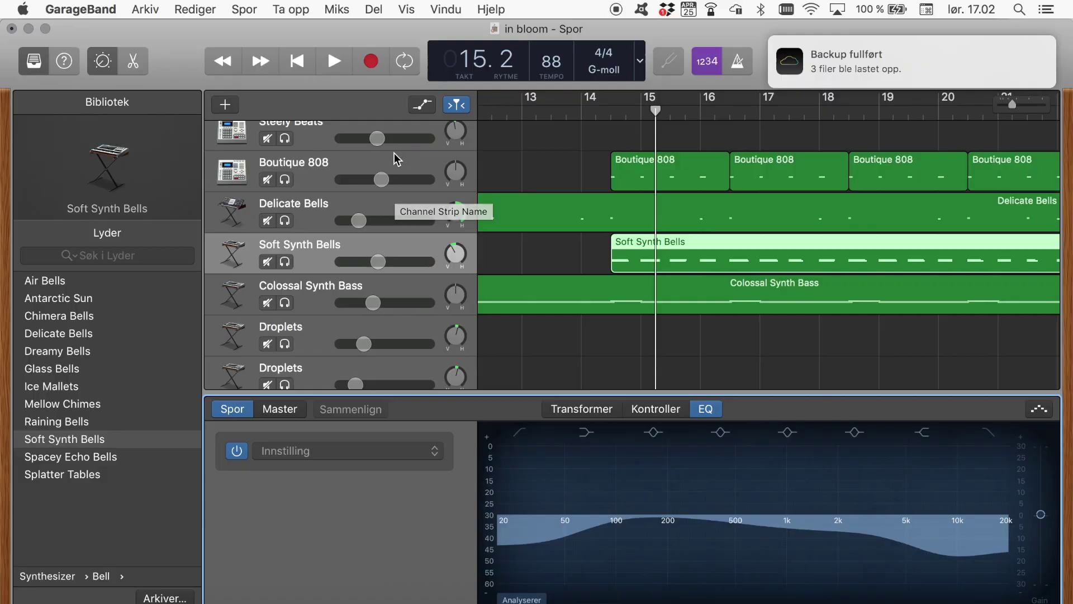
Look through the in bloom project's tracks and listen to a passage from bar 15
scroll(395, 156, "up", 3)
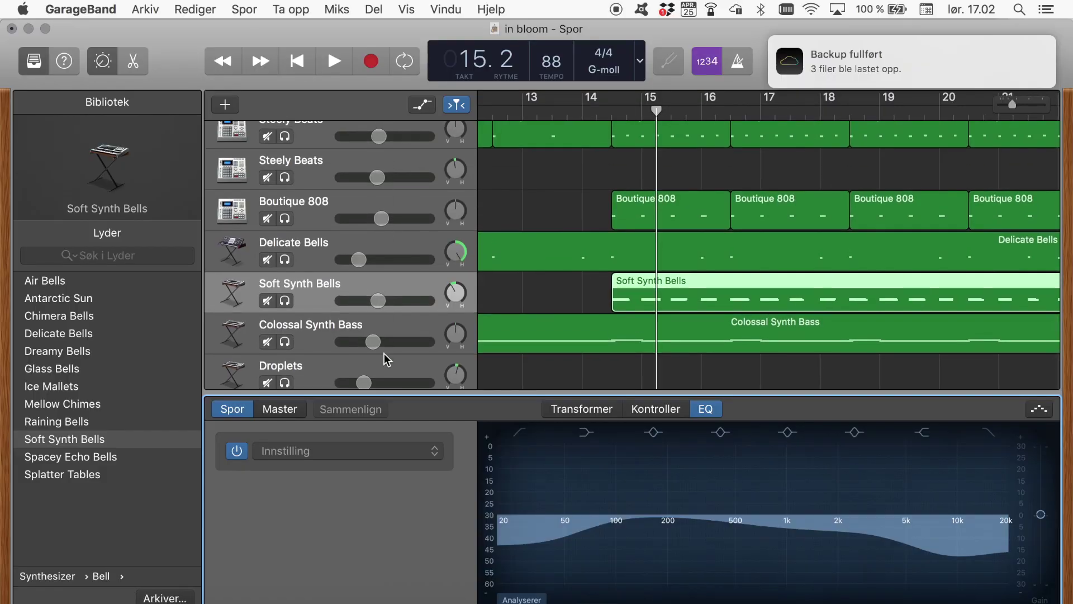
scroll(383, 358, "down", 5)
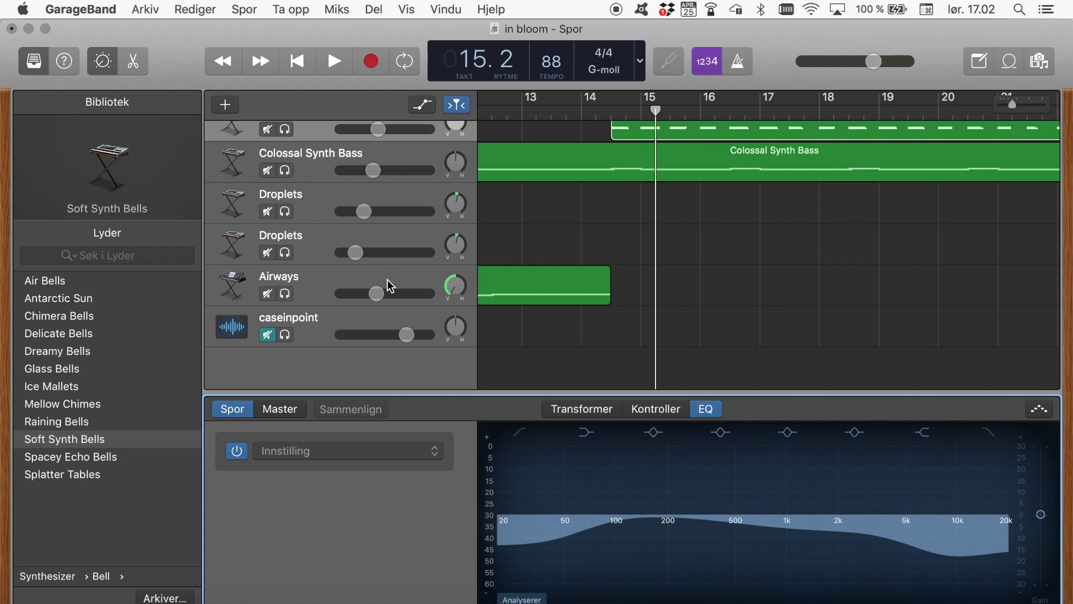
scroll(391, 285, "up", 2)
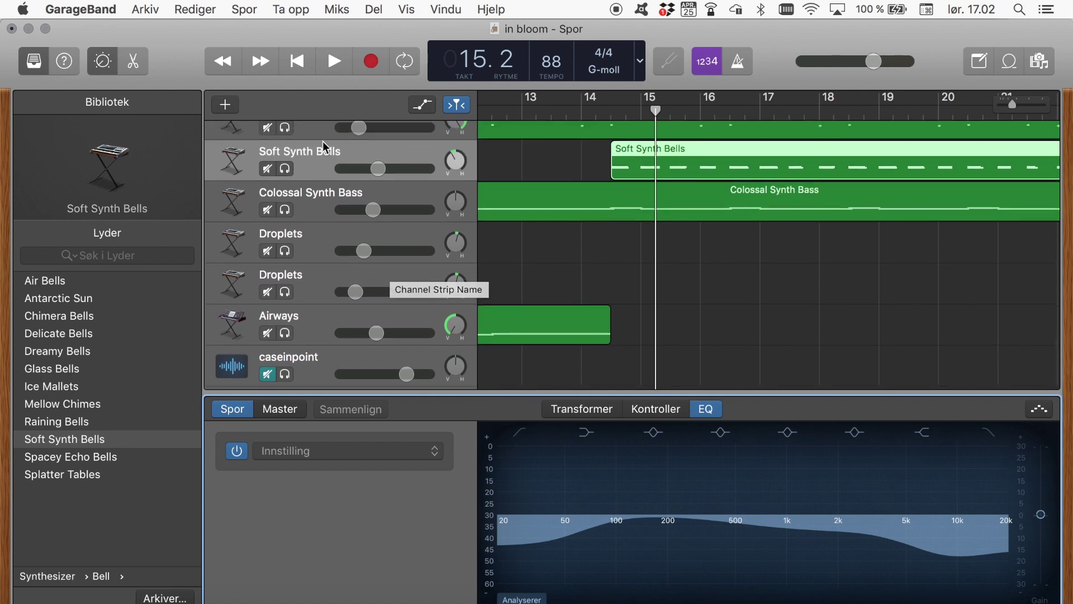
left_click(334, 61)
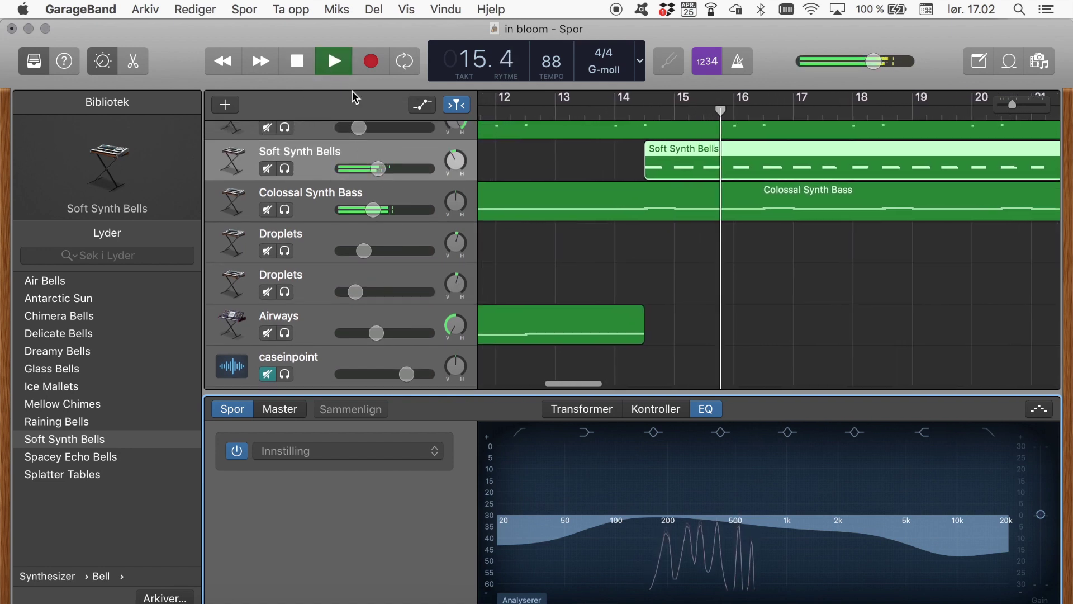
left_click(298, 62)
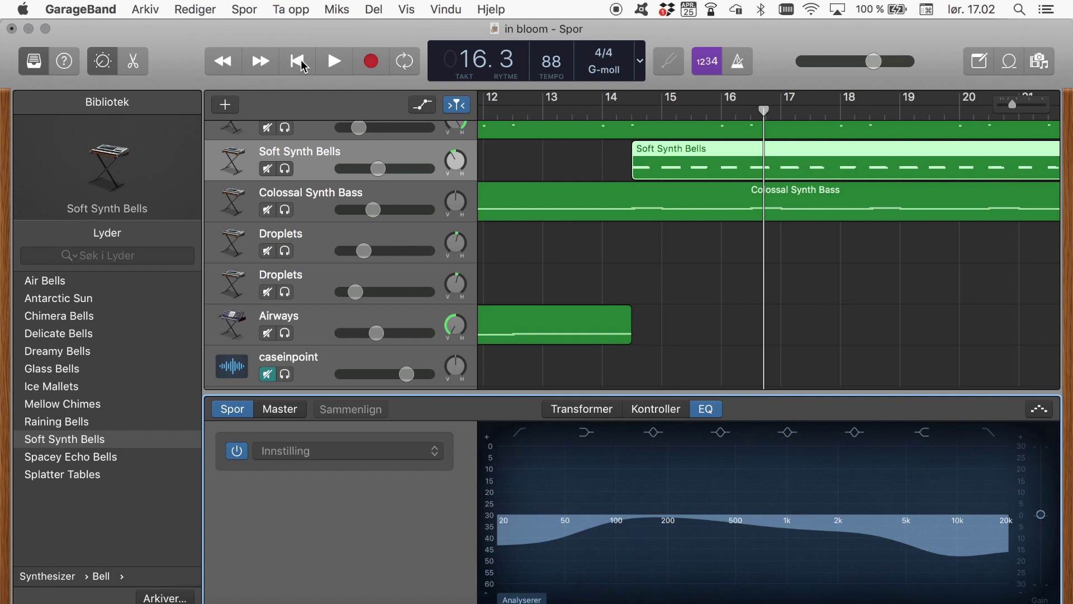
scroll(371, 333, "down", 2)
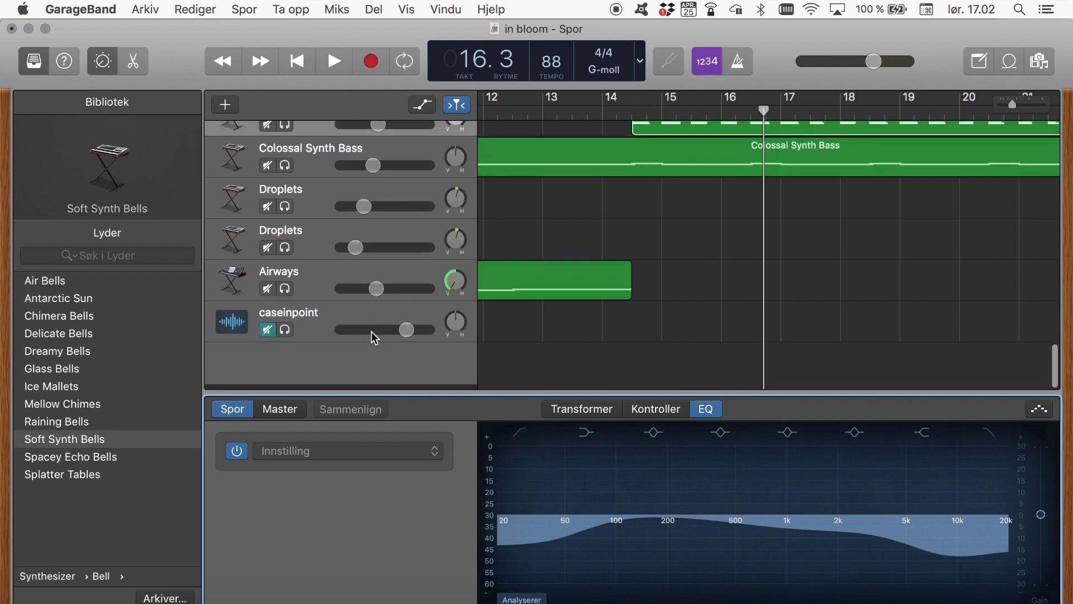
scroll(373, 335, "up", 4)
scroll(374, 338, "up", 10)
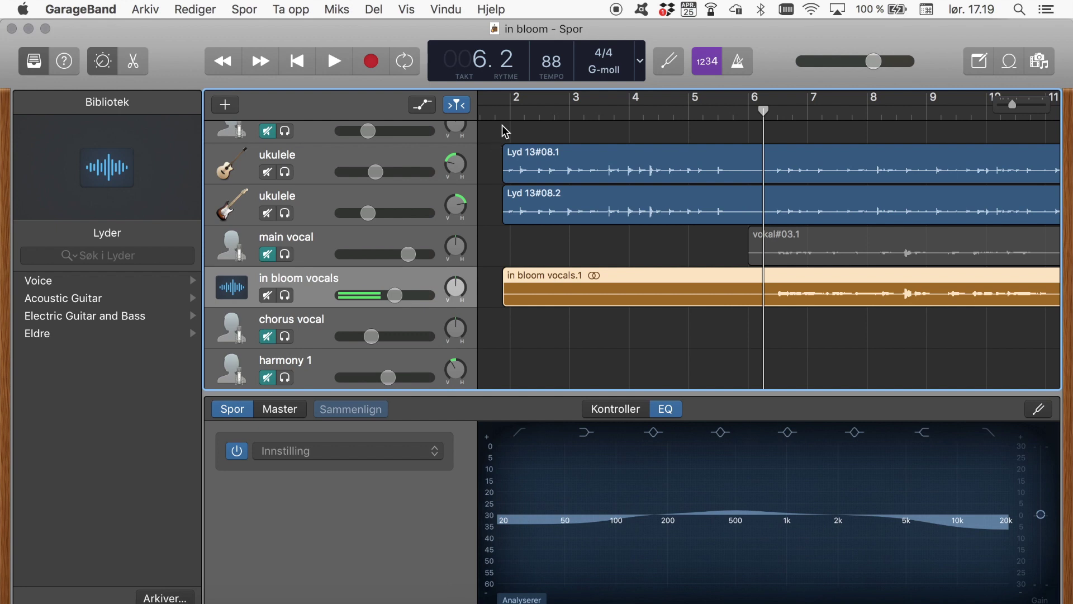
Move the playhead to bar 1 and export the song to the Nedlastinger folder as an uncompressed 16-bit AIFF file
scroll(500, 123, "left", 3)
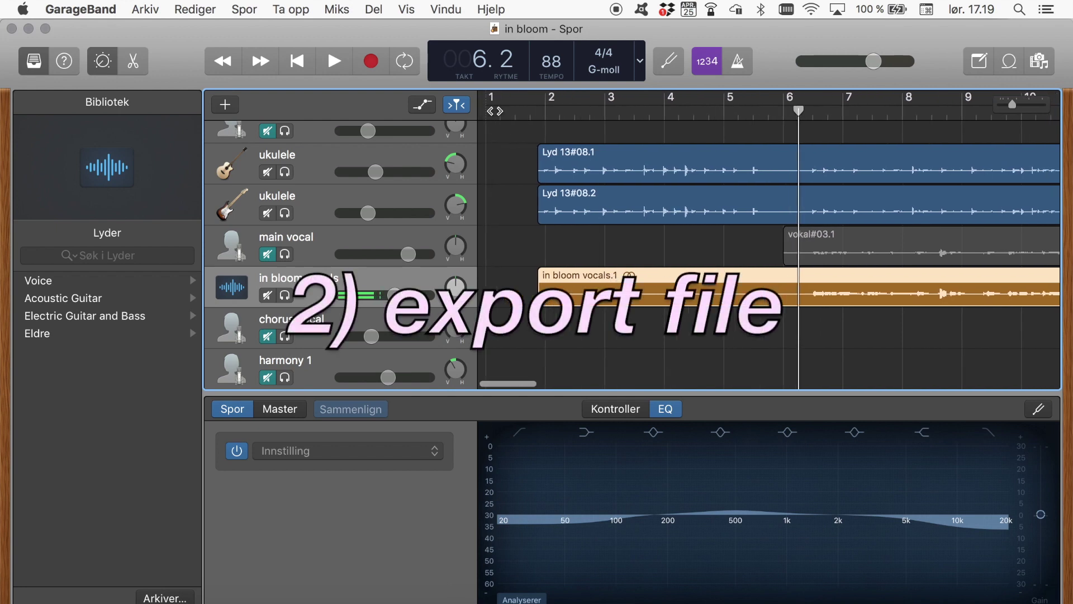
left_click(492, 111)
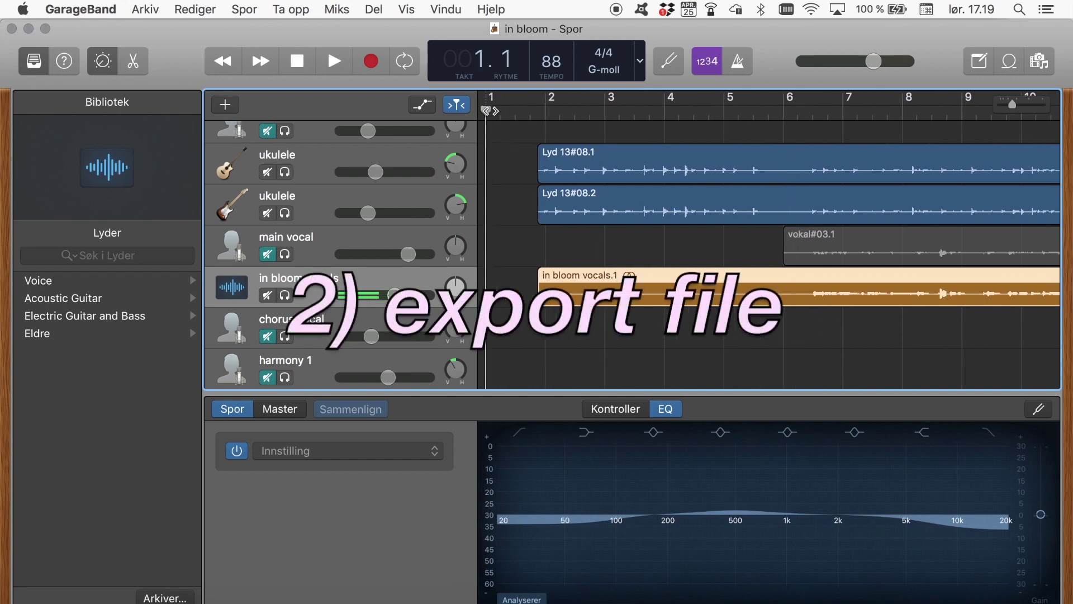
left_click(375, 11)
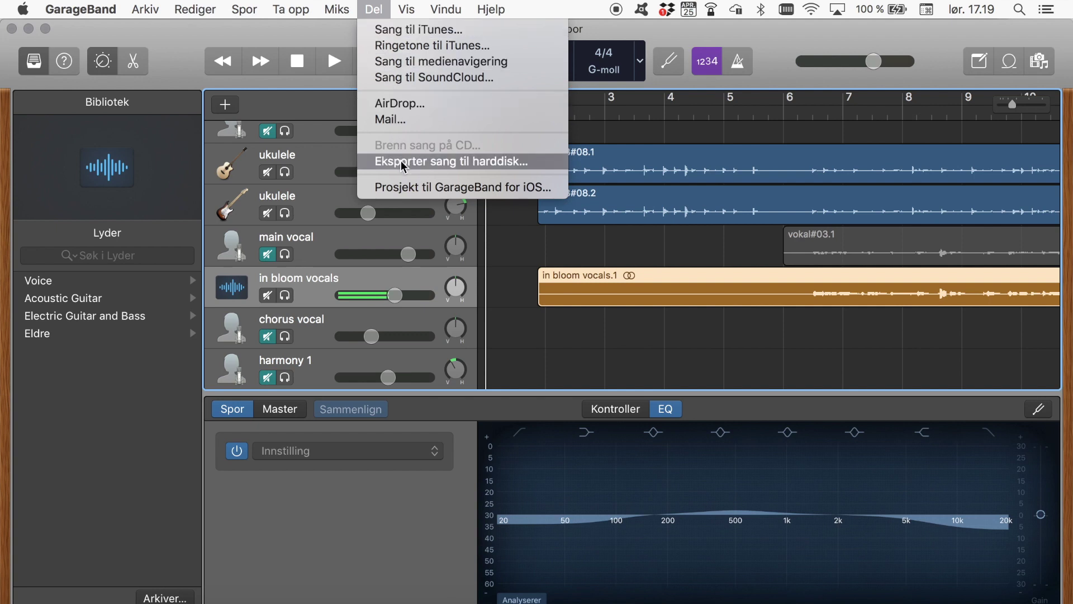
left_click(468, 168)
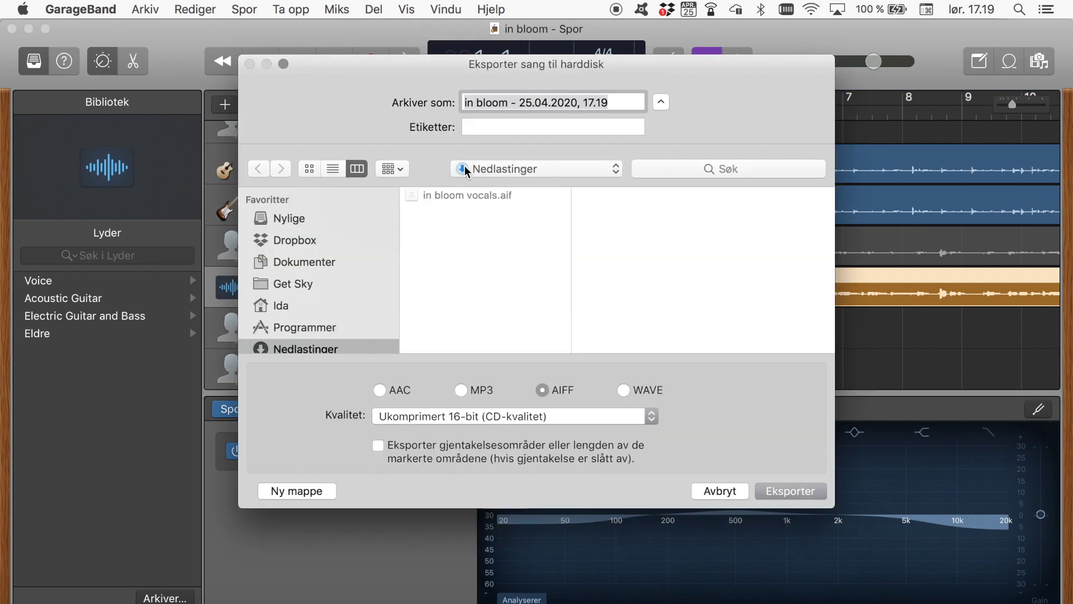
scroll(334, 267, "down", 3)
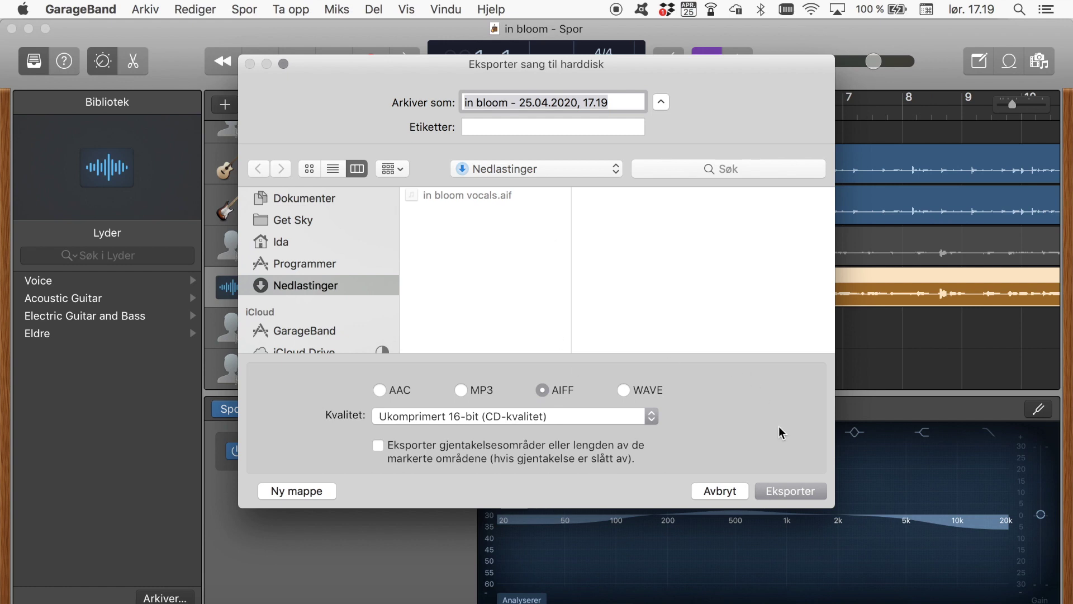
left_click(800, 493)
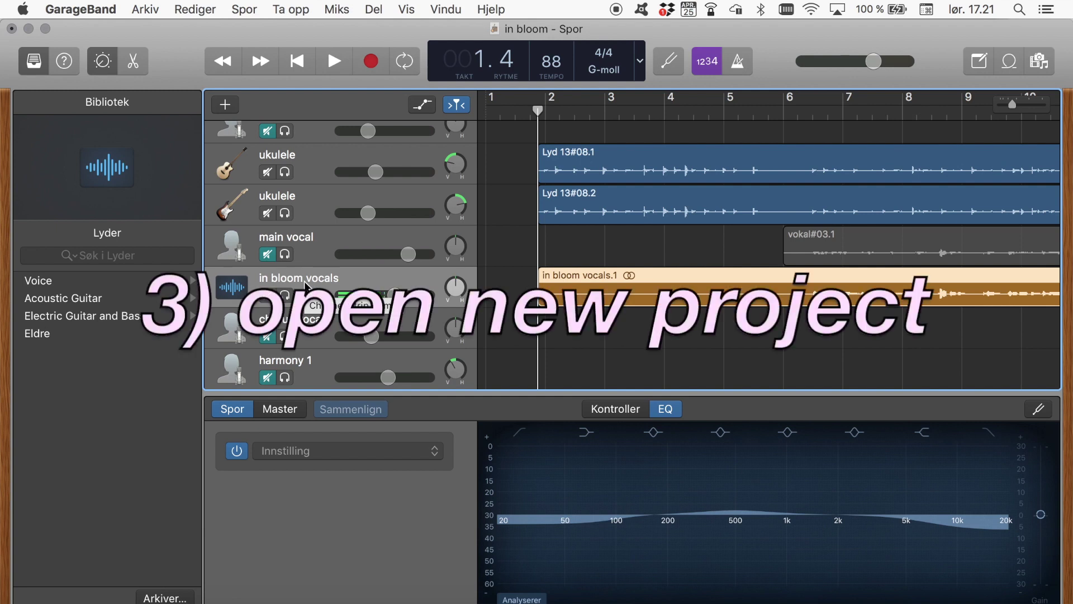
Start a new project with a microphone audio track, saving the changes to in bloom
left_click(144, 10)
left_click(156, 30)
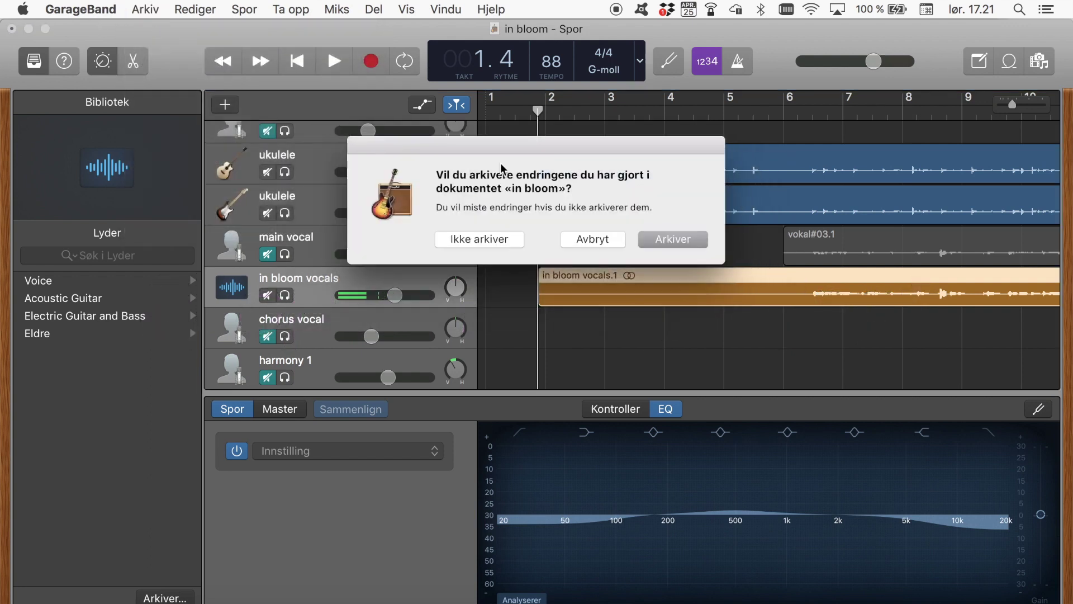
left_click(685, 239)
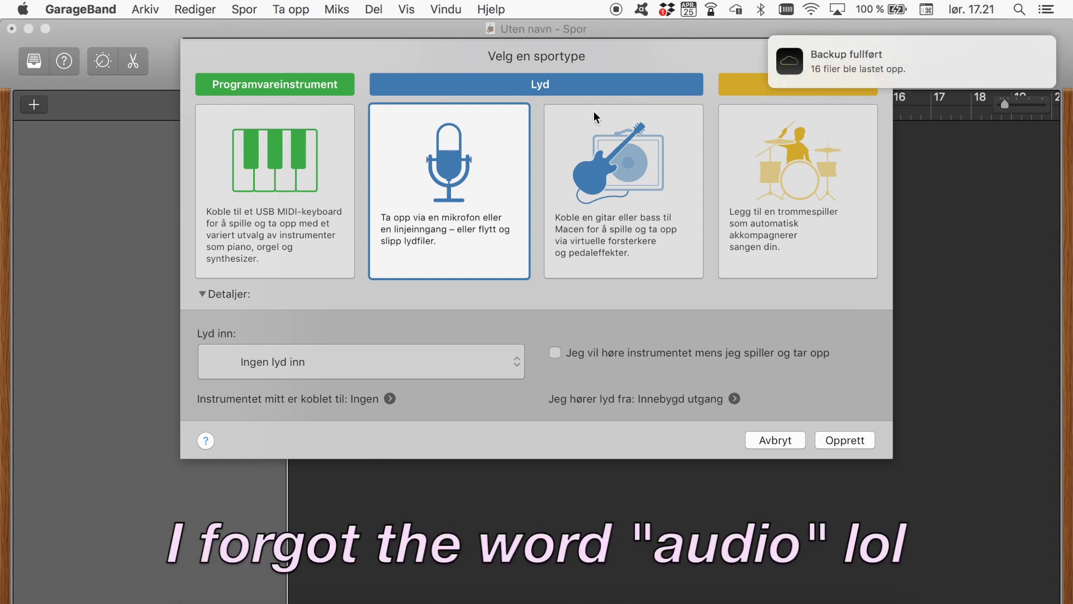
scroll(857, 59, "left", 5)
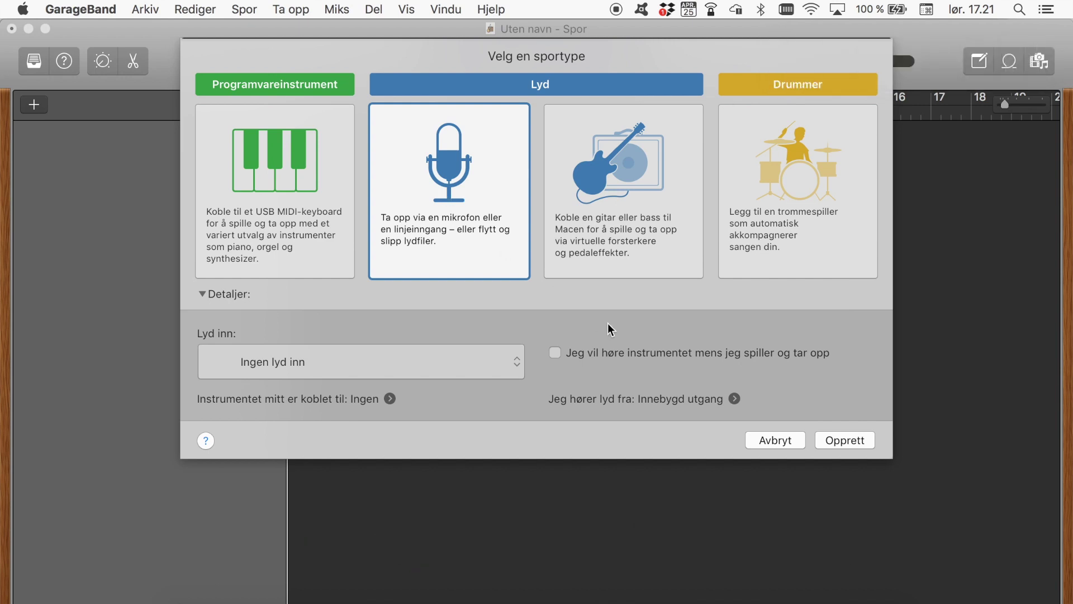
left_click(847, 434)
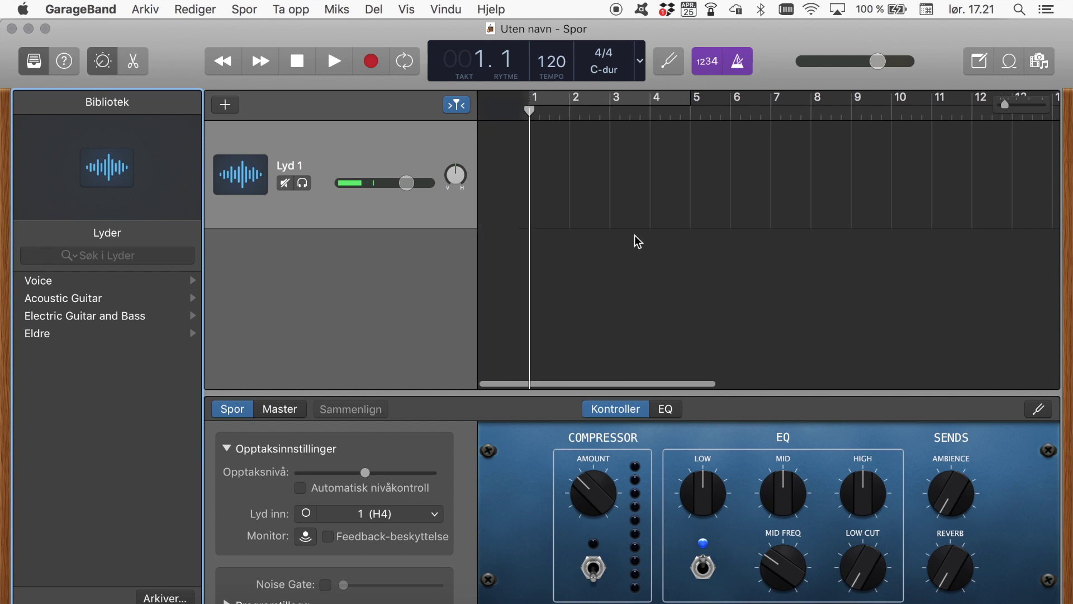
Turn off the metronome and count-in, and place the exported in bloom file from Nedlastinger at the start of the audio track
left_click(740, 62)
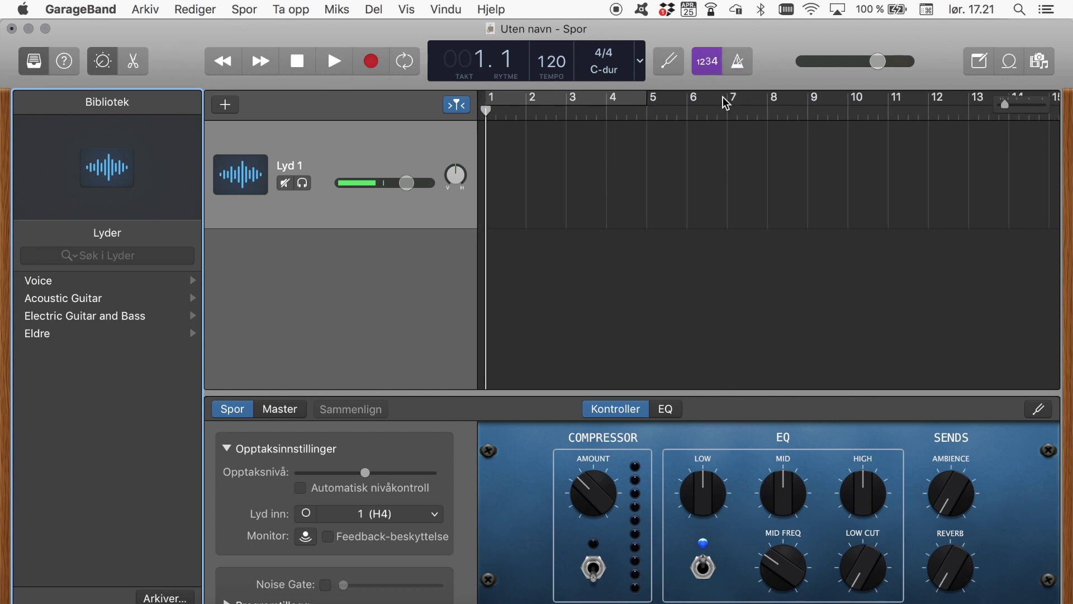
left_click(709, 62)
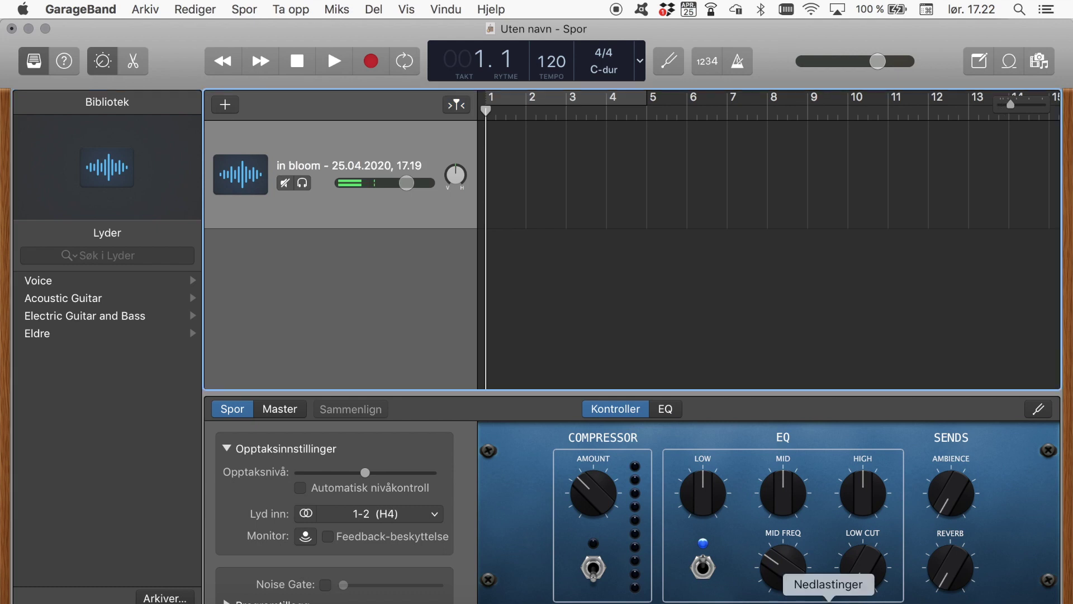
left_click(830, 603)
left_click_drag(828, 576, 485, 143)
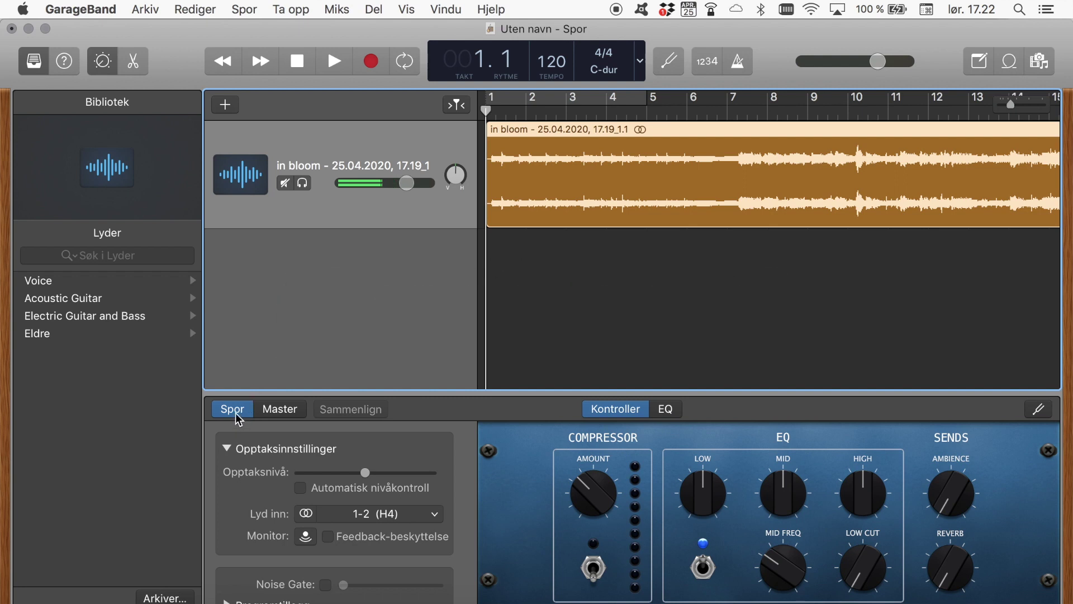
Open the EQ of the master track
left_click(282, 414)
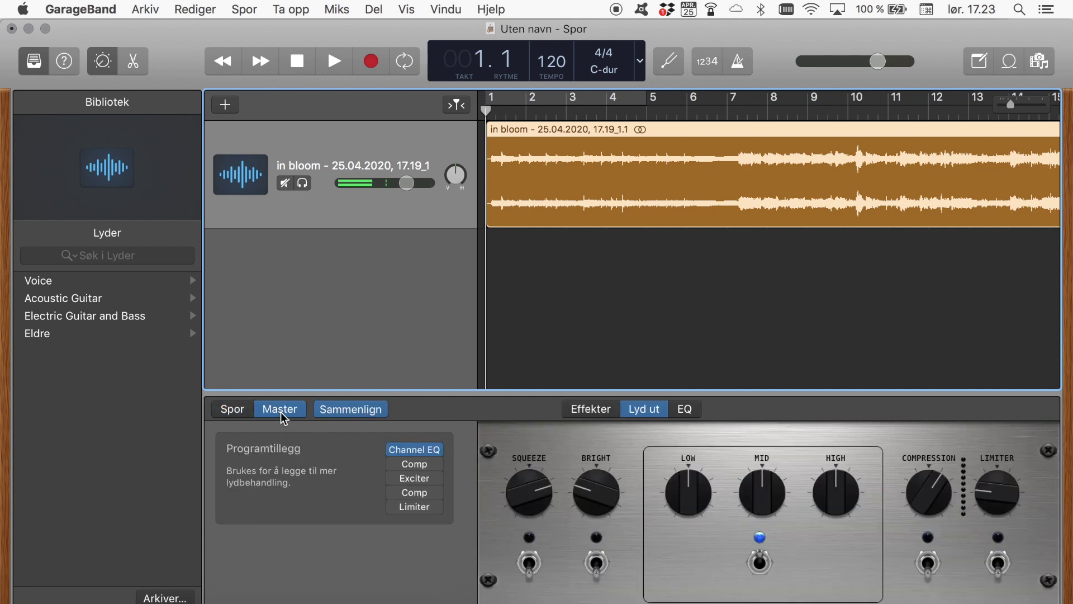
left_click(690, 410)
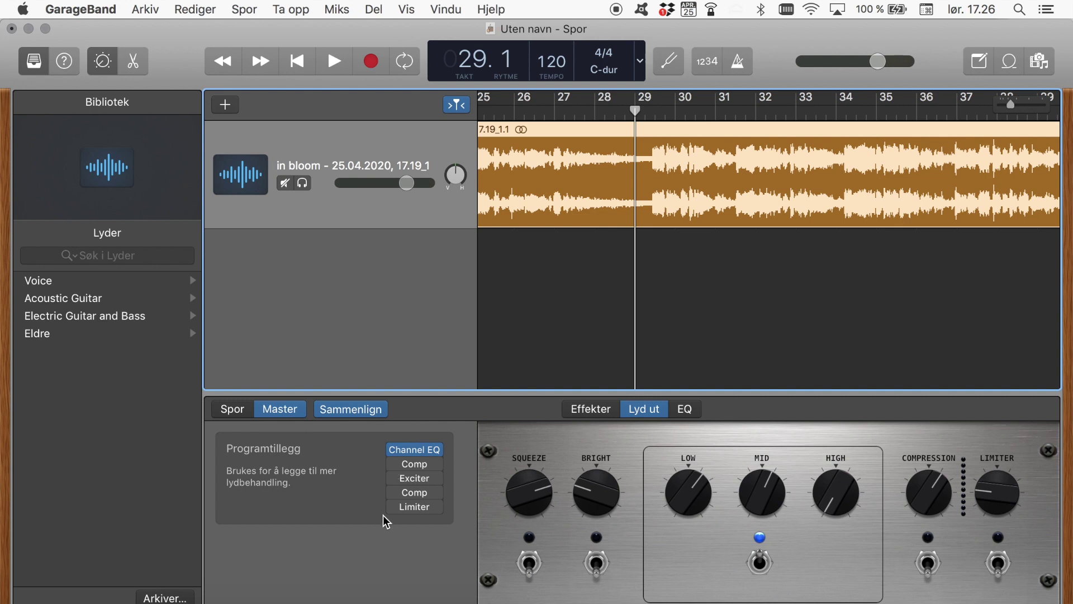
Enable the first Comp plug-in on the master track and open its settings
mouse_move(416, 498)
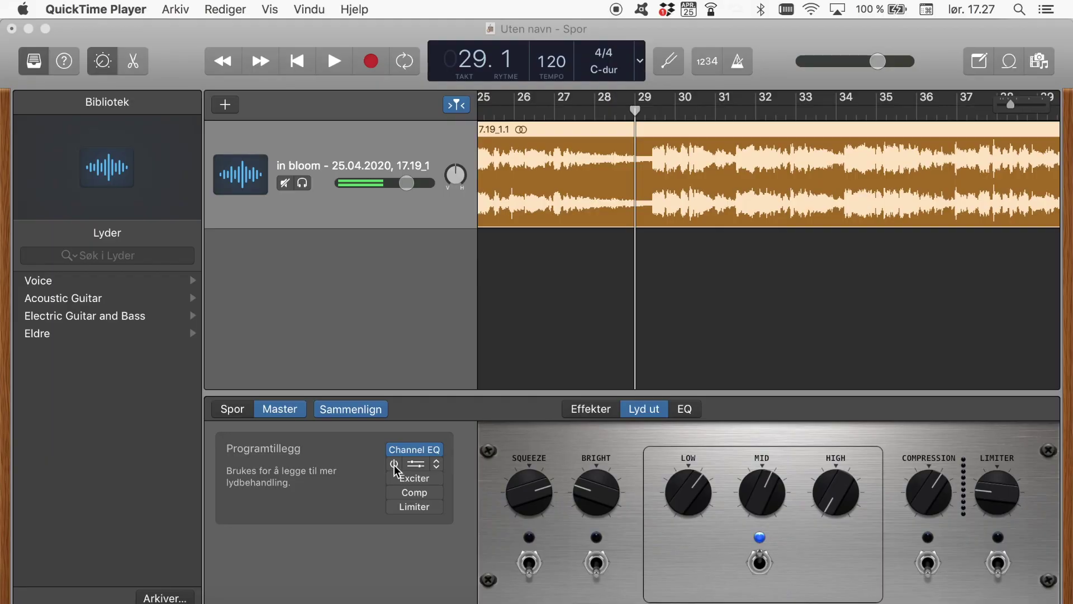
left_click(394, 465)
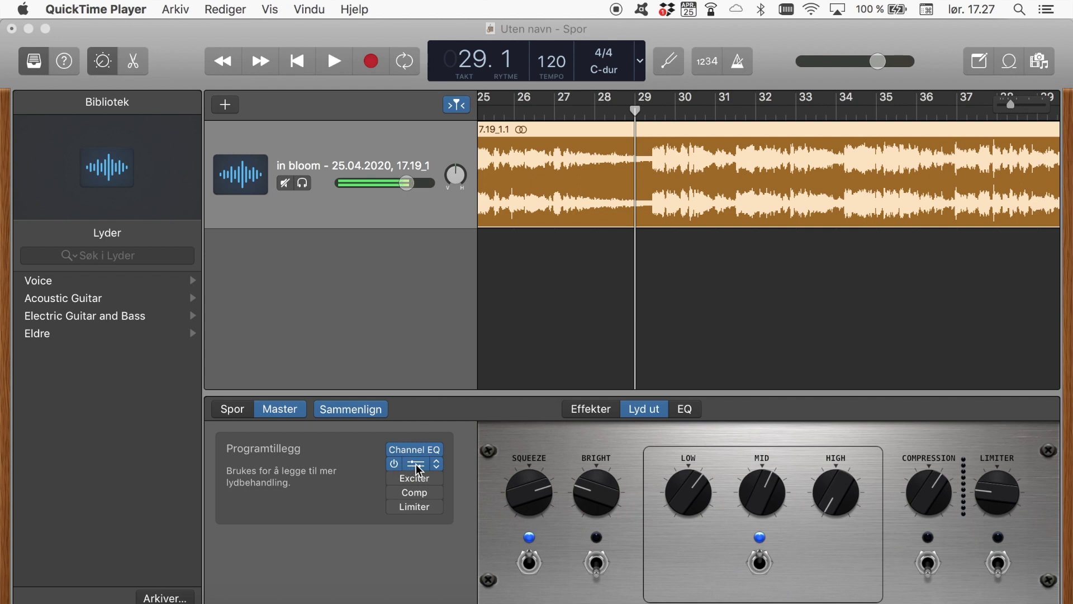
left_click(418, 465)
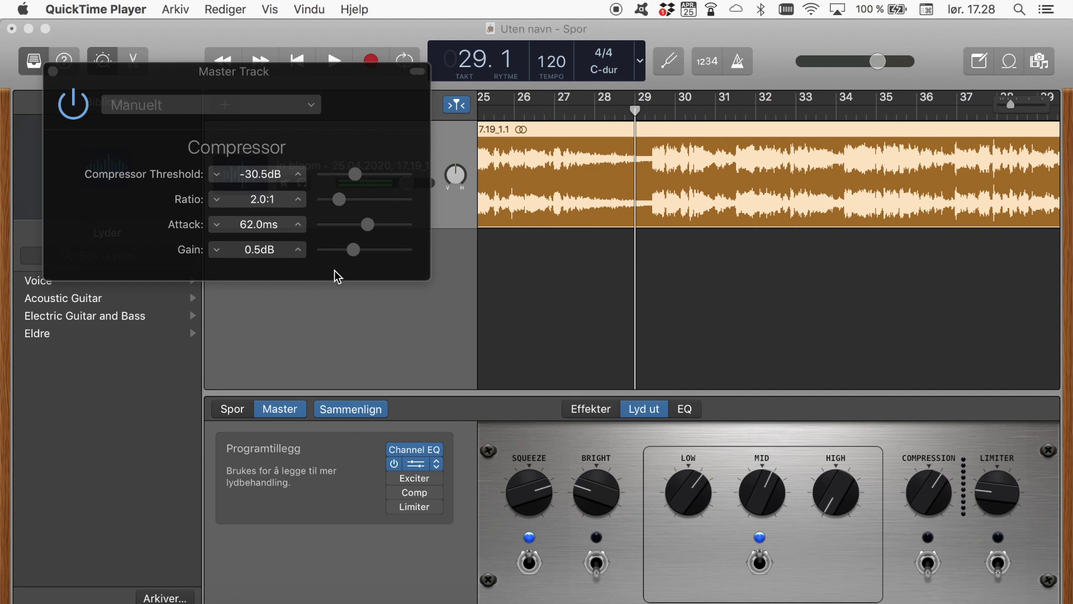
Play the song from bar 28 while setting the master compressor's threshold to -31.0 dB and gain to 3.0 dB
left_click(595, 109)
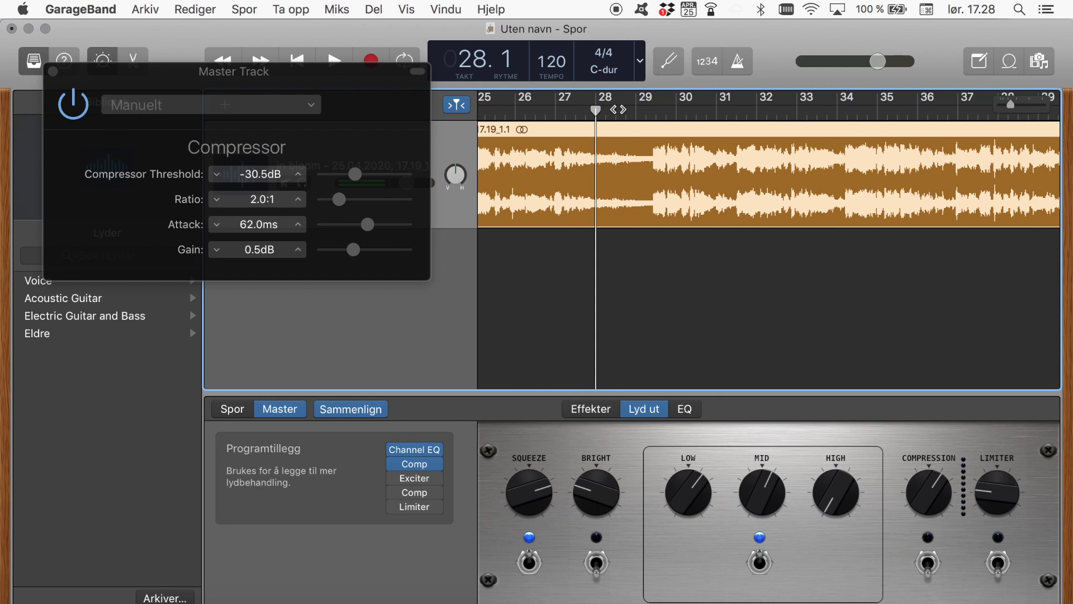
key("space")
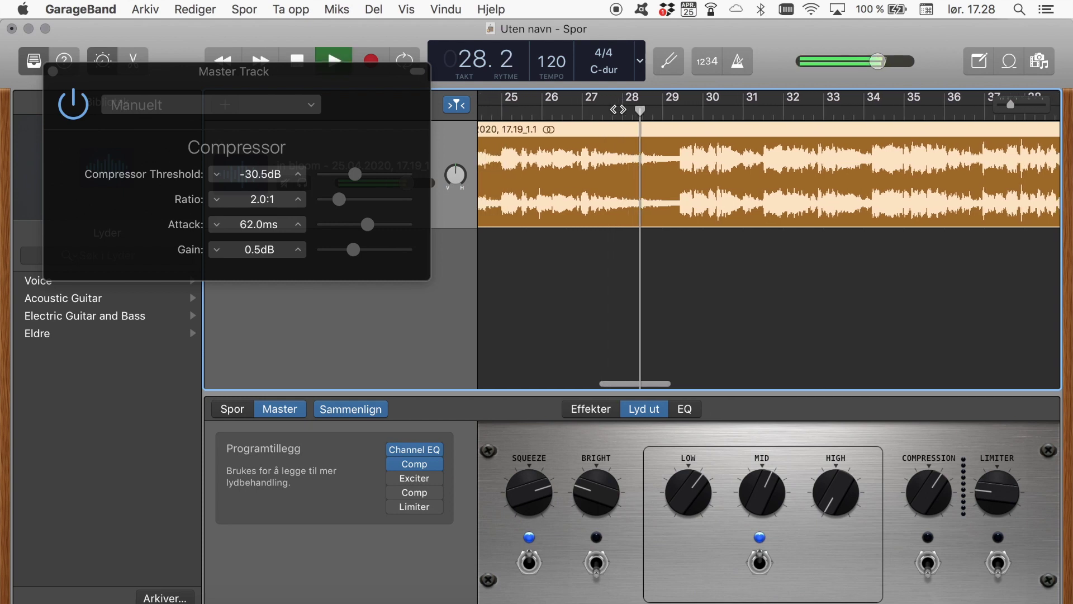
key("XF86AudioRaiseVolume")
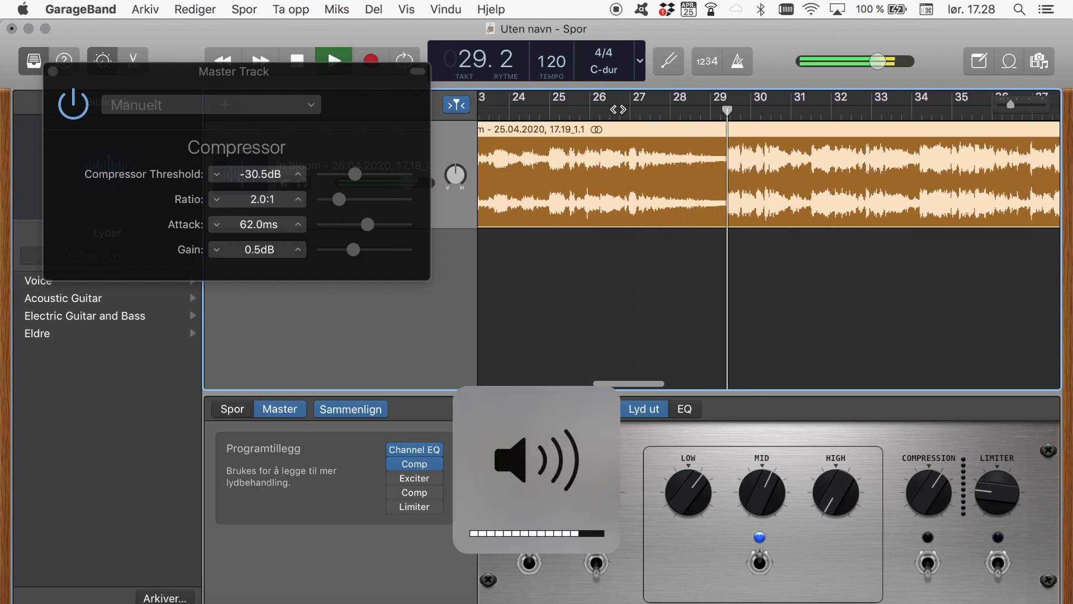
key("XF86AudioLowerVolume")
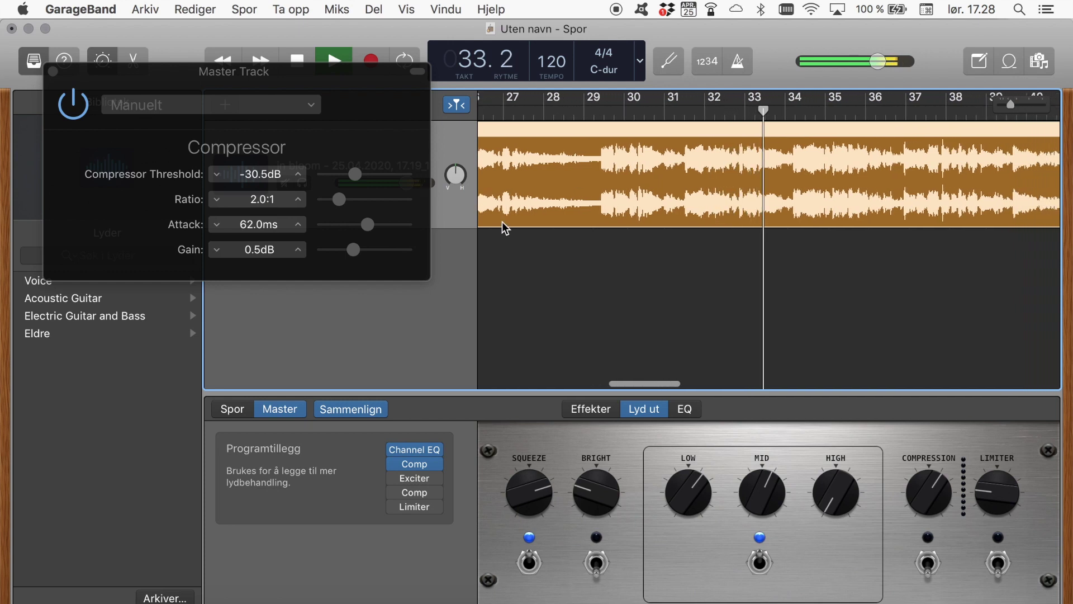
left_click(361, 180)
left_click_drag(360, 177, 361, 180)
mouse_move(355, 249)
left_mouse_down()
mouse_move(366, 256)
mouse_move(359, 251)
left_mouse_up()
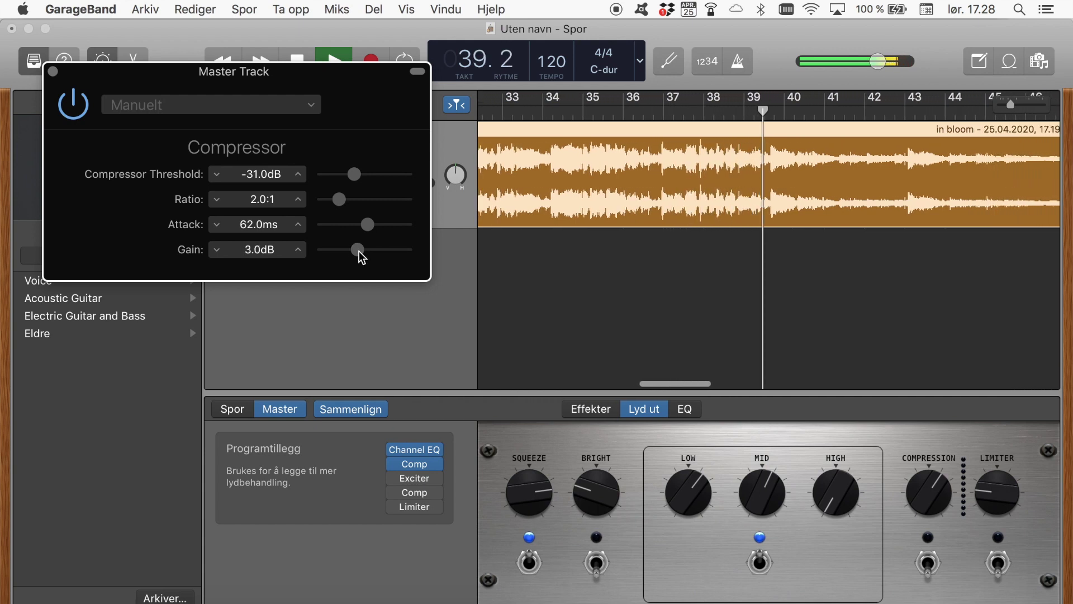
left_click(300, 60)
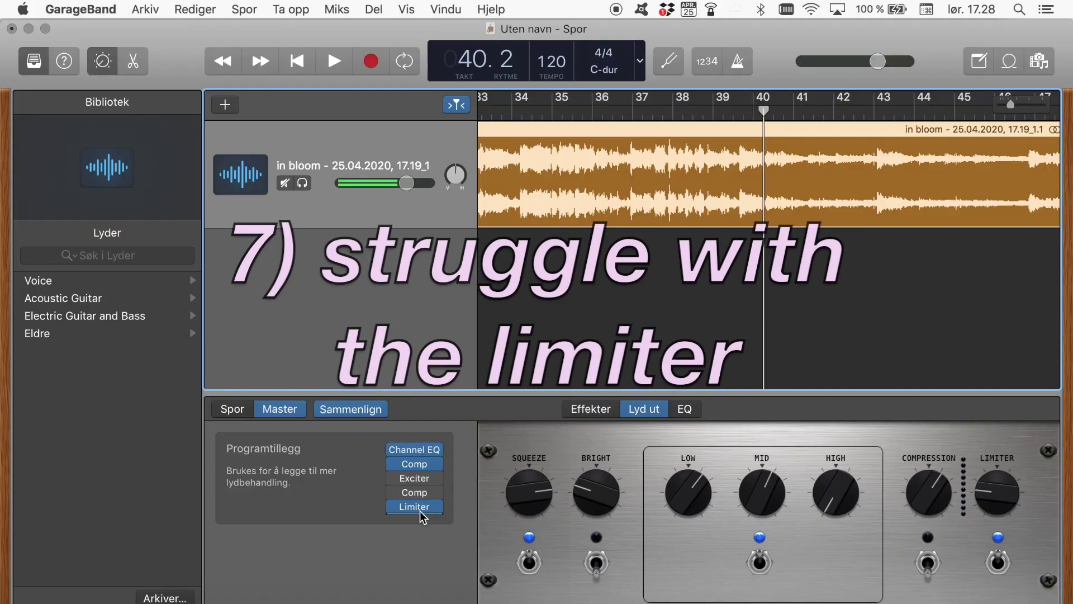
Open the settings of the Limiter plug-in on the master track
left_click(414, 506)
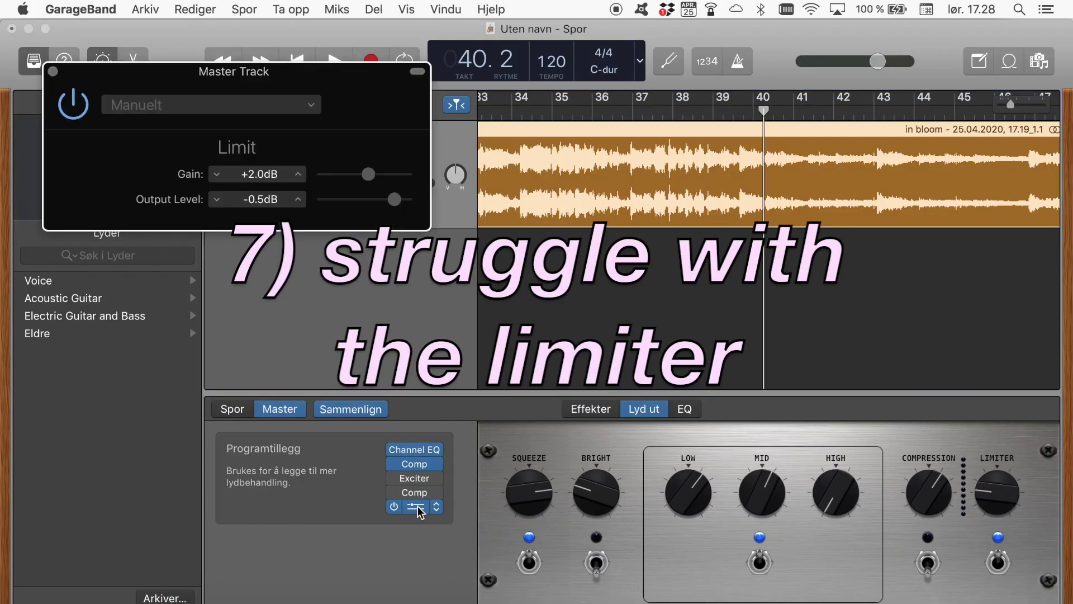